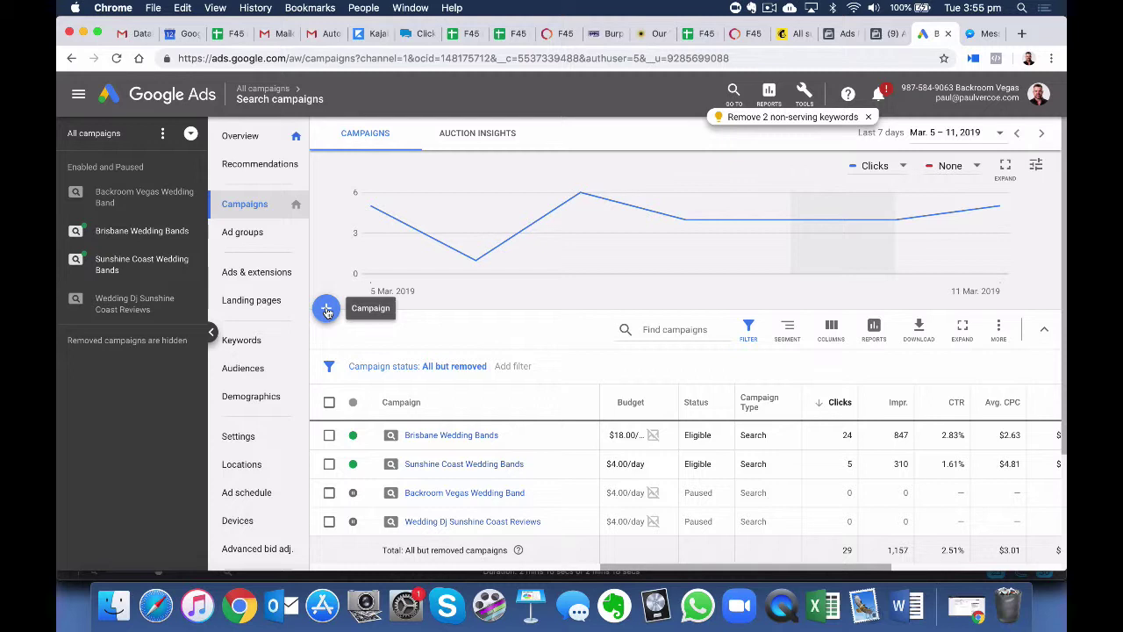
Step: Open the + menu on the Campaigns page to show New campaign and Load campaign settings
{"action": "left_click", "coordinate": [326, 310]}
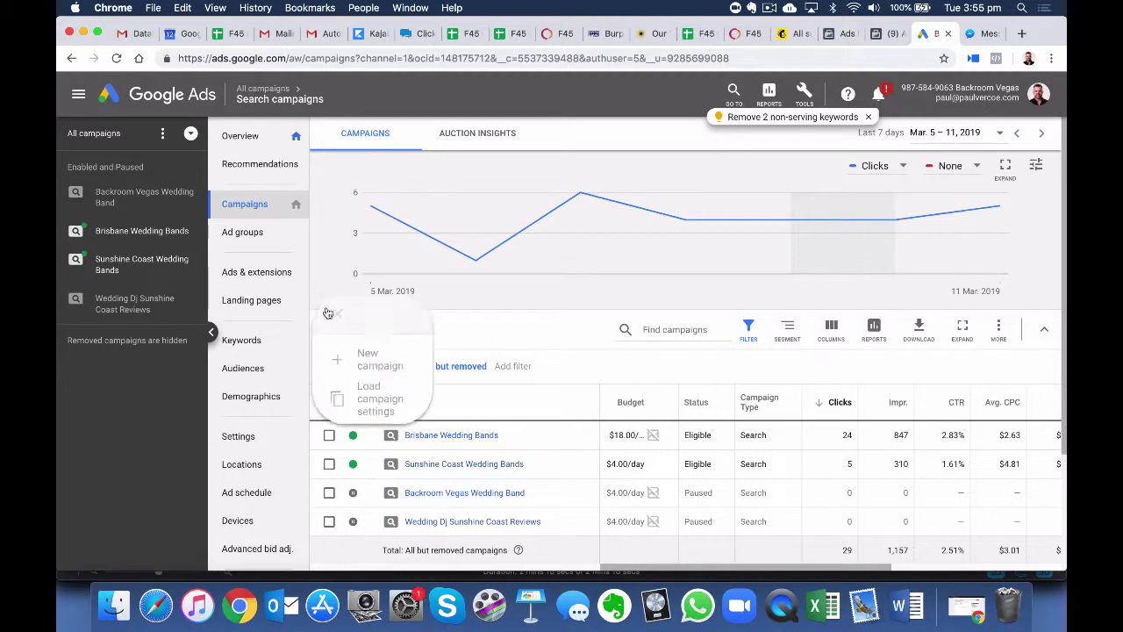
Step: Create a new campaign with the Website traffic goal and the Video campaign type
{"action": "left_click", "coordinate": [382, 362]}
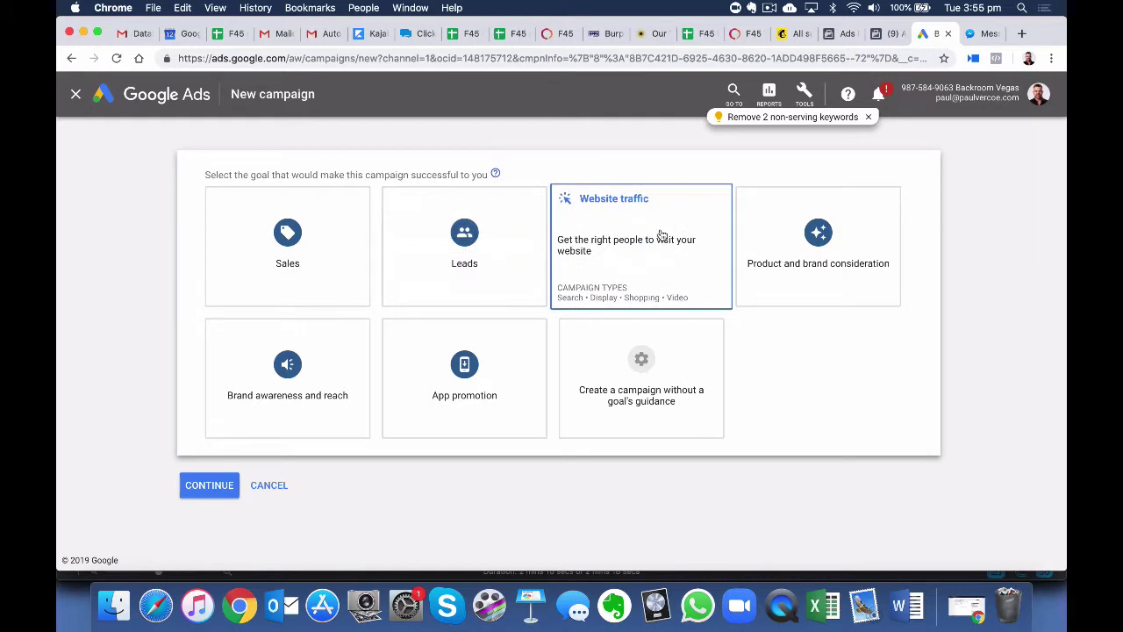
{"action": "left_click", "coordinate": [627, 225]}
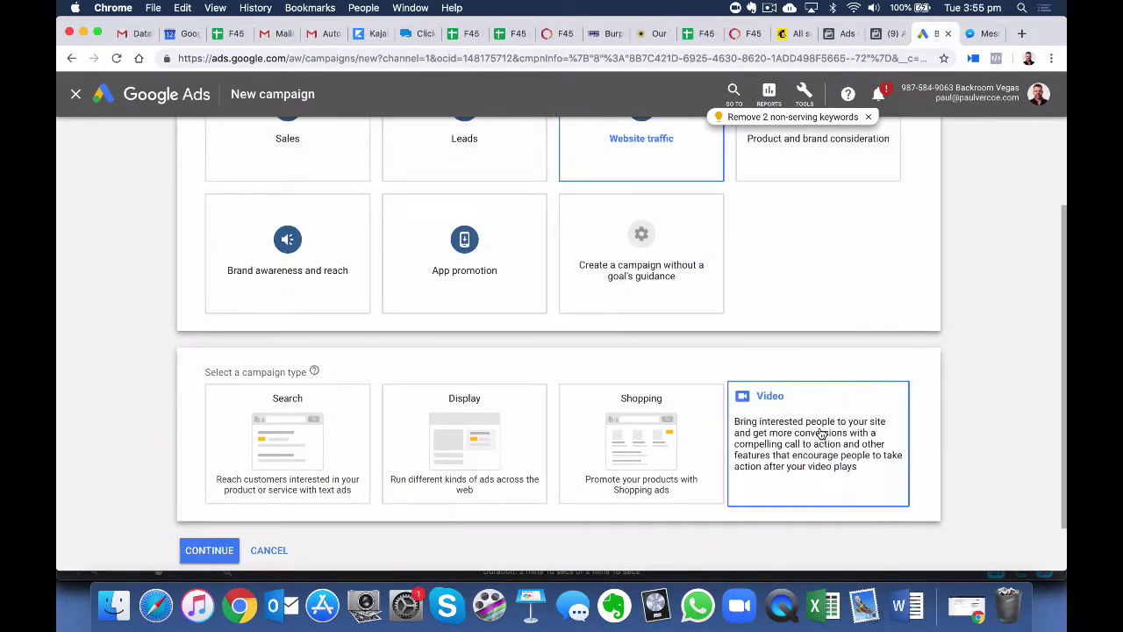
{"action": "left_click", "coordinate": [820, 433]}
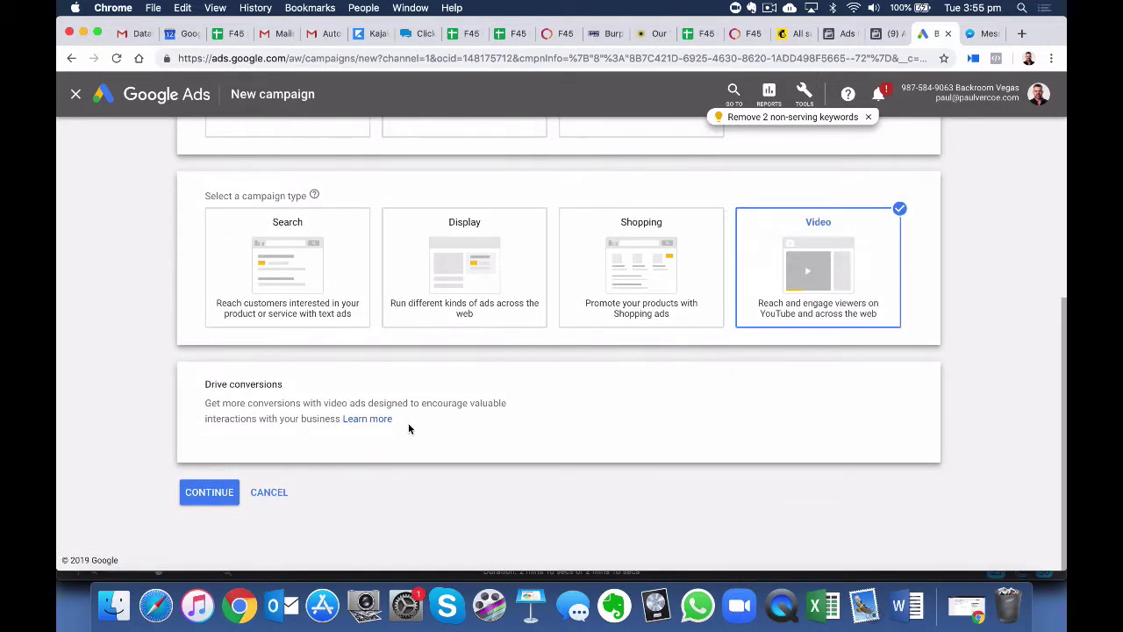
{"action": "left_click", "coordinate": [202, 493]}
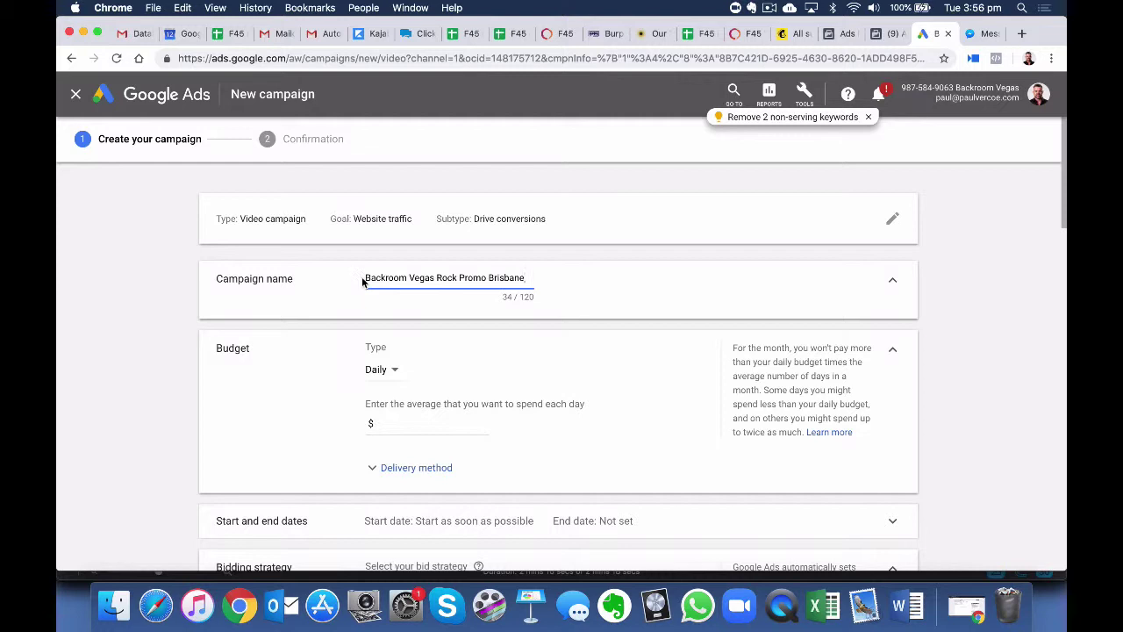
Step: Set the campaign's daily budget to 100
{"action": "scroll", "coordinate": [253, 385], "scroll_direction": "down", "scroll_amount": 2}
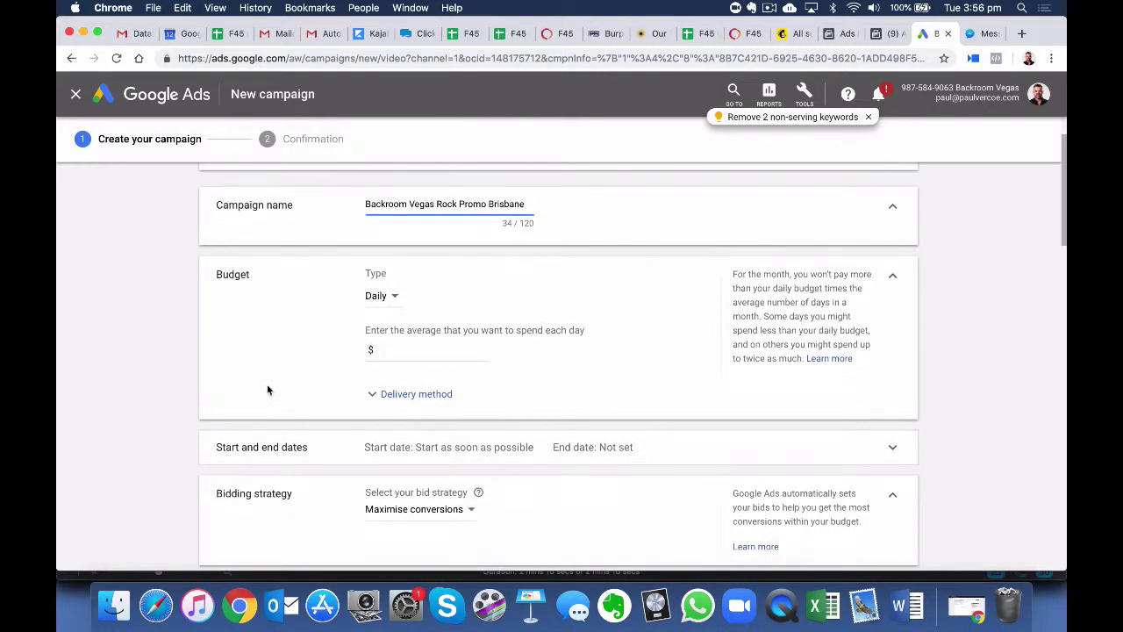
{"action": "left_click", "coordinate": [395, 349]}
{"action": "type", "text": "100"}
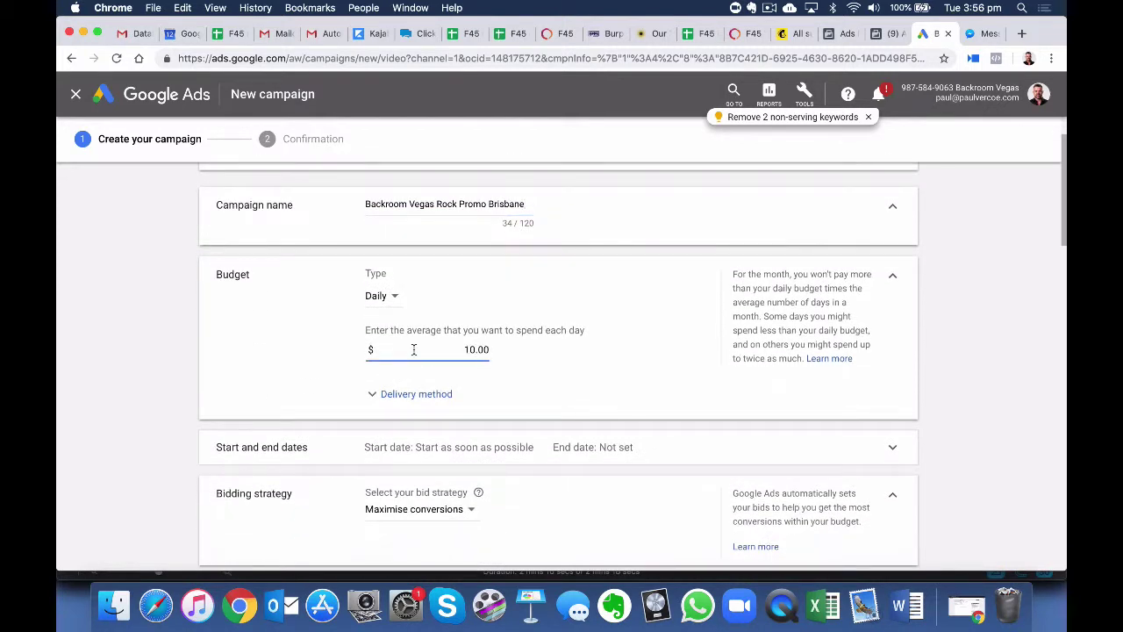
{"action": "scroll", "coordinate": [617, 419], "scroll_direction": "down", "scroll_amount": 5}
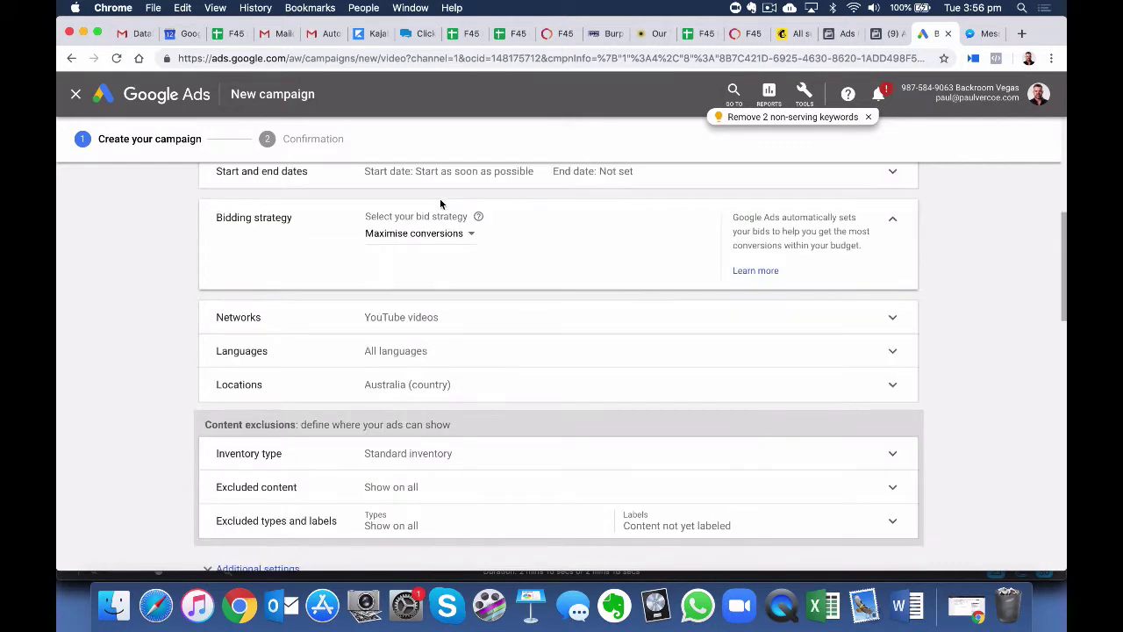
{"action": "scroll", "coordinate": [445, 272], "scroll_direction": "down", "scroll_amount": 1}
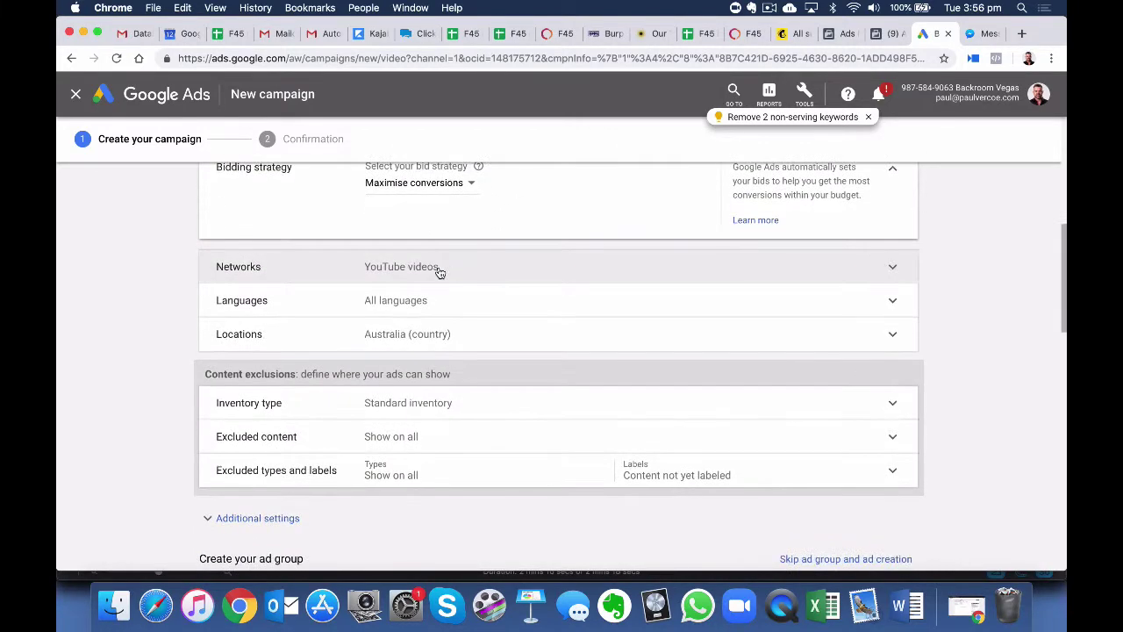
Step: Add English as the campaign language and name the ad group 'BV Rock Promo Video YT'
{"action": "left_click", "coordinate": [893, 270]}
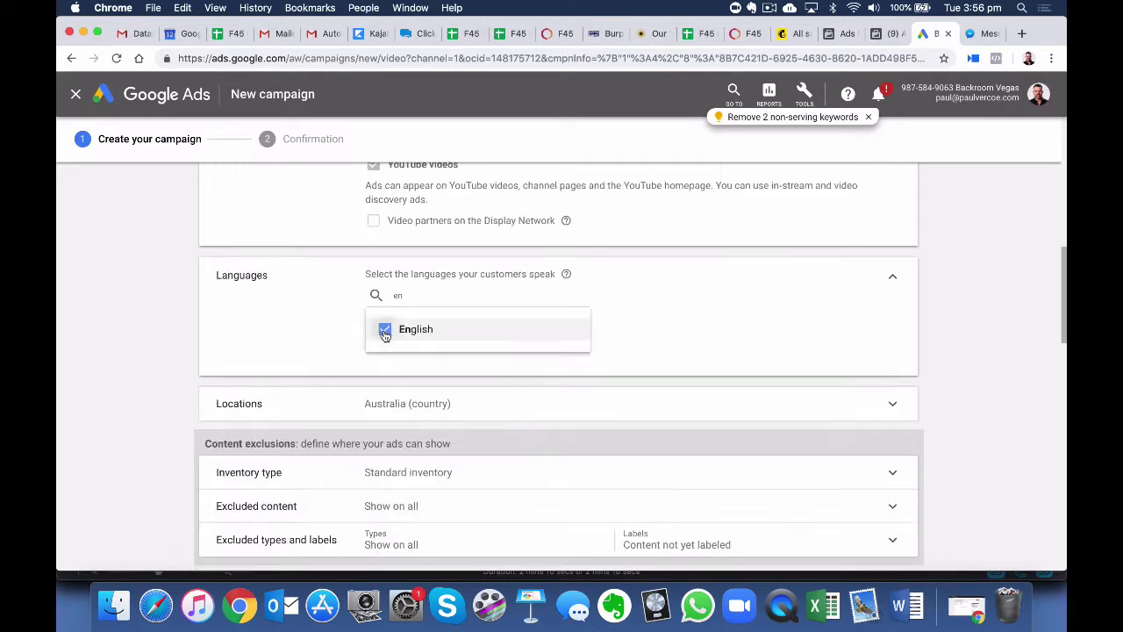
{"action": "left_click", "coordinate": [222, 351]}
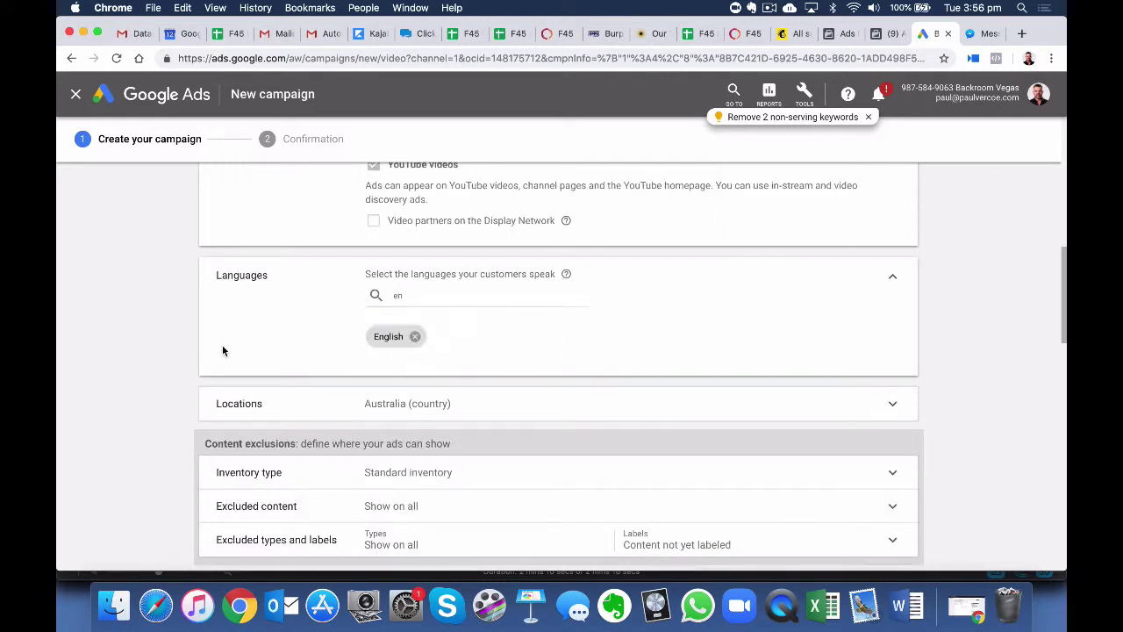
{"action": "scroll", "coordinate": [177, 355], "scroll_direction": "down", "scroll_amount": 4}
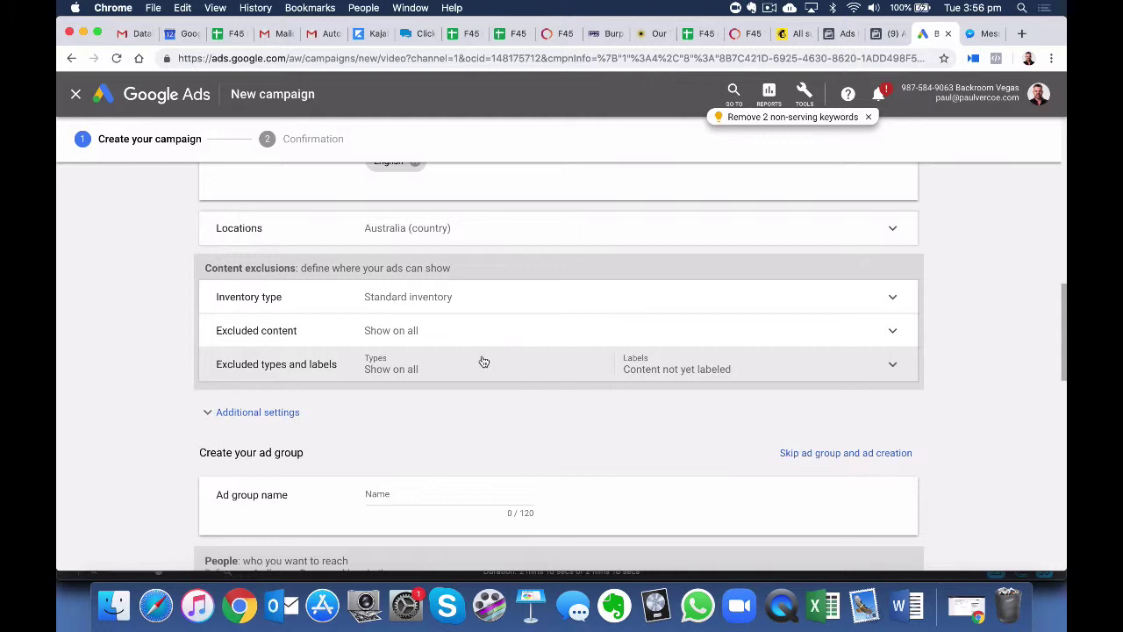
{"action": "scroll", "coordinate": [482, 361], "scroll_direction": "down", "scroll_amount": 2}
{"action": "scroll", "coordinate": [483, 361], "scroll_direction": "down", "scroll_amount": 3}
{"action": "left_click", "coordinate": [386, 316]}
{"action": "type", "text": "BV Rock Promo Video YT"}
{"action": "scroll", "coordinate": [362, 313], "scroll_direction": "down", "scroll_amount": 2}
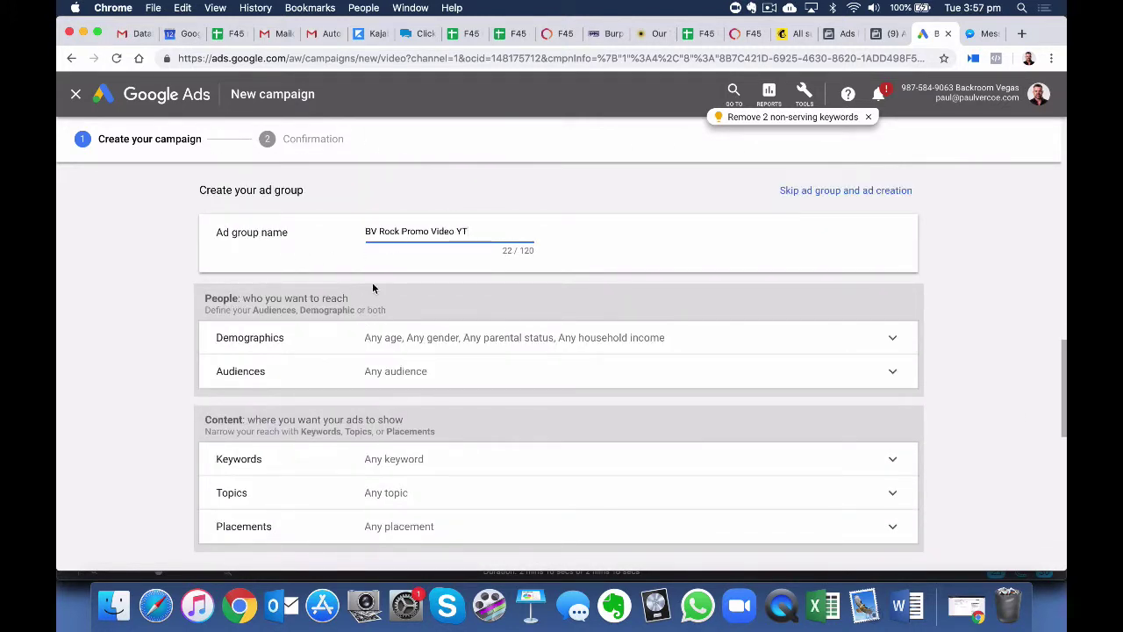
Step: Limit age targeting to 25–54 and search audiences for 'wedding'
{"action": "scroll", "coordinate": [372, 281], "scroll_direction": "down", "scroll_amount": 1}
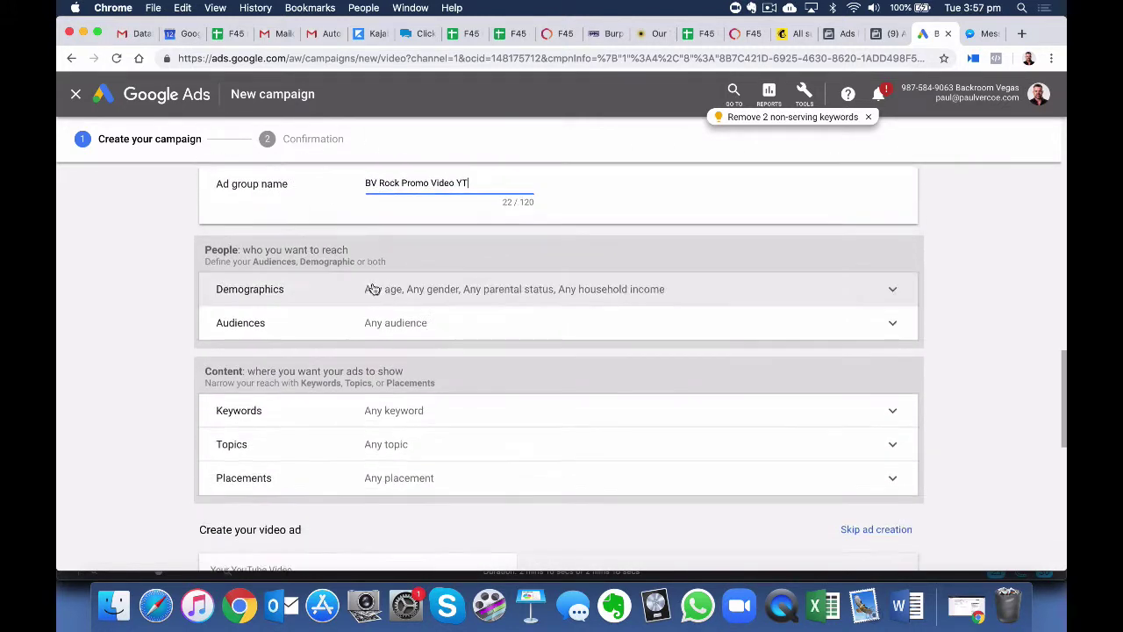
{"action": "left_click", "coordinate": [792, 277]}
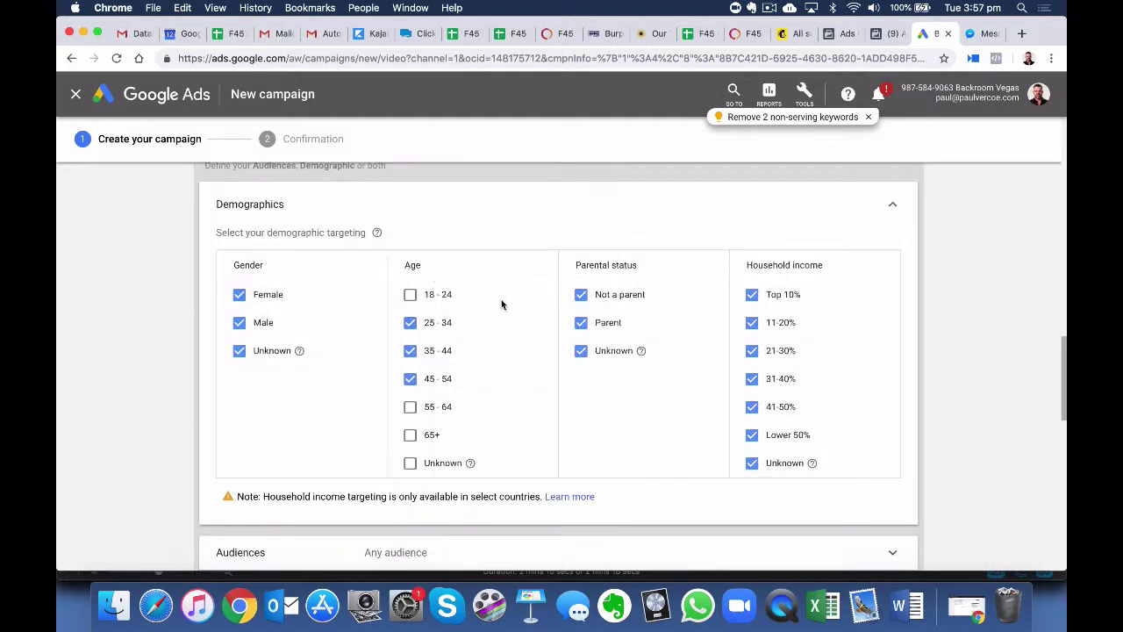
{"action": "scroll", "coordinate": [620, 366], "scroll_direction": "down", "scroll_amount": 5}
{"action": "left_click", "coordinate": [559, 256]}
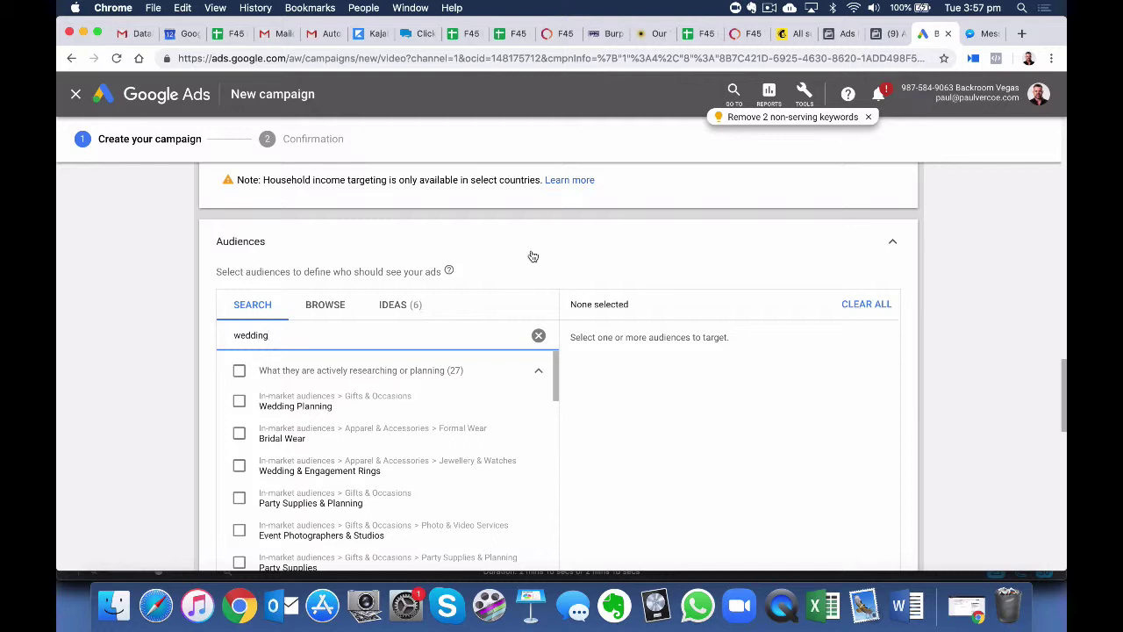
Step: Target Wedding Planning, Bridal Wear and Wedding & Engagement Rings audiences, and remove Marriage
{"action": "scroll", "coordinate": [532, 256], "scroll_direction": "down", "scroll_amount": 2}
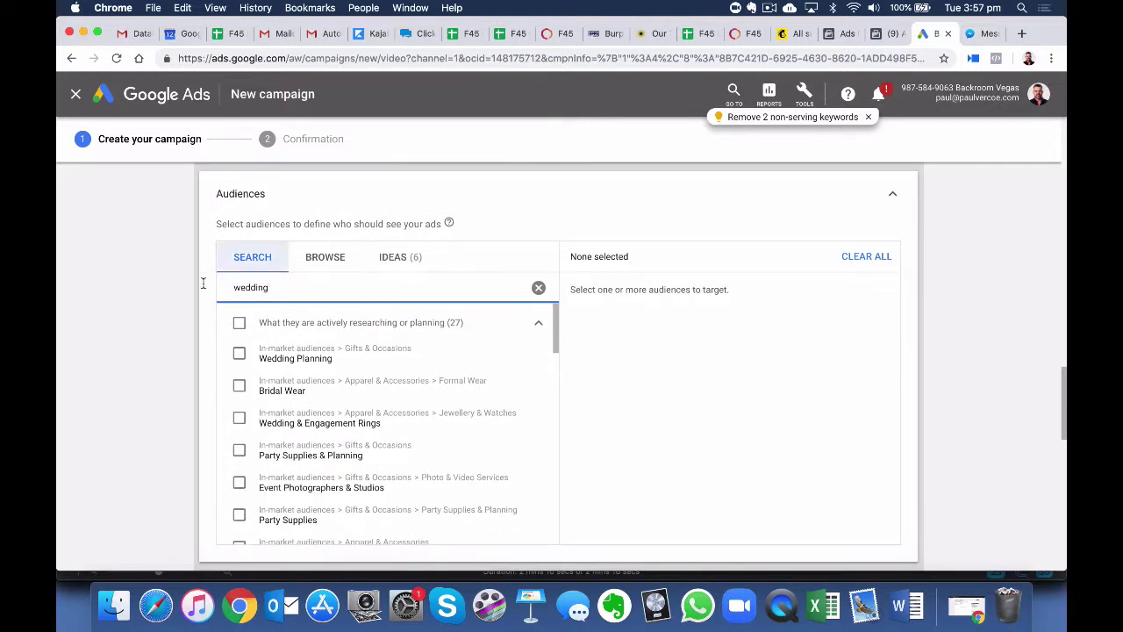
{"action": "left_click", "coordinate": [240, 354]}
{"action": "left_click", "coordinate": [238, 386]}
{"action": "scroll", "coordinate": [239, 368], "scroll_direction": "down", "scroll_amount": 3}
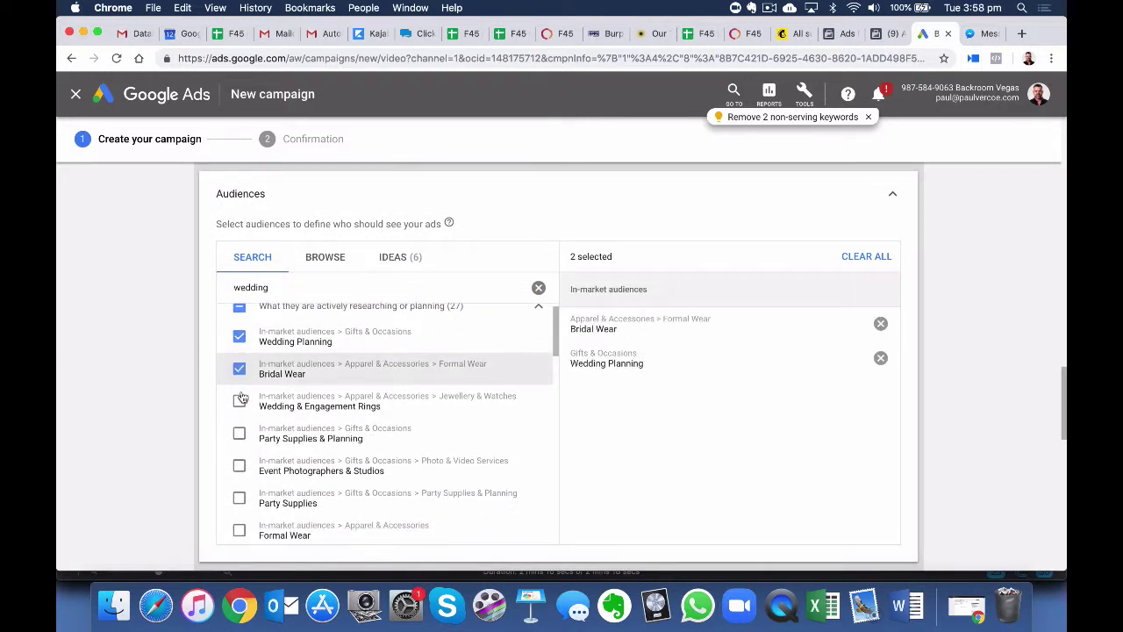
{"action": "left_click", "coordinate": [239, 324]}
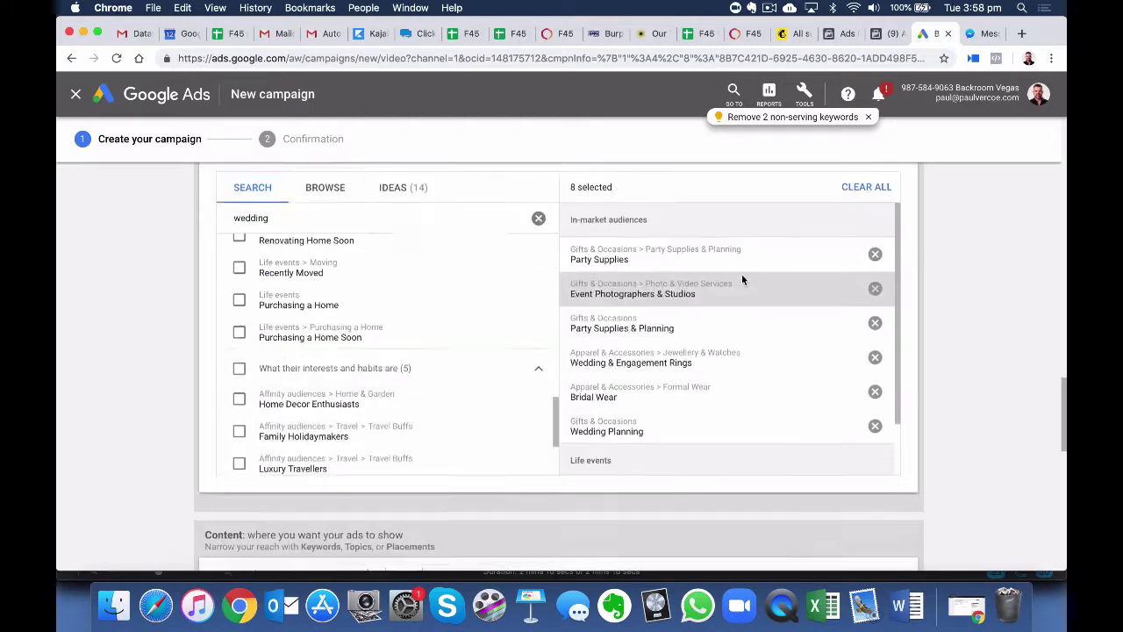
{"action": "scroll", "coordinate": [741, 274], "scroll_direction": "up", "scroll_amount": 1}
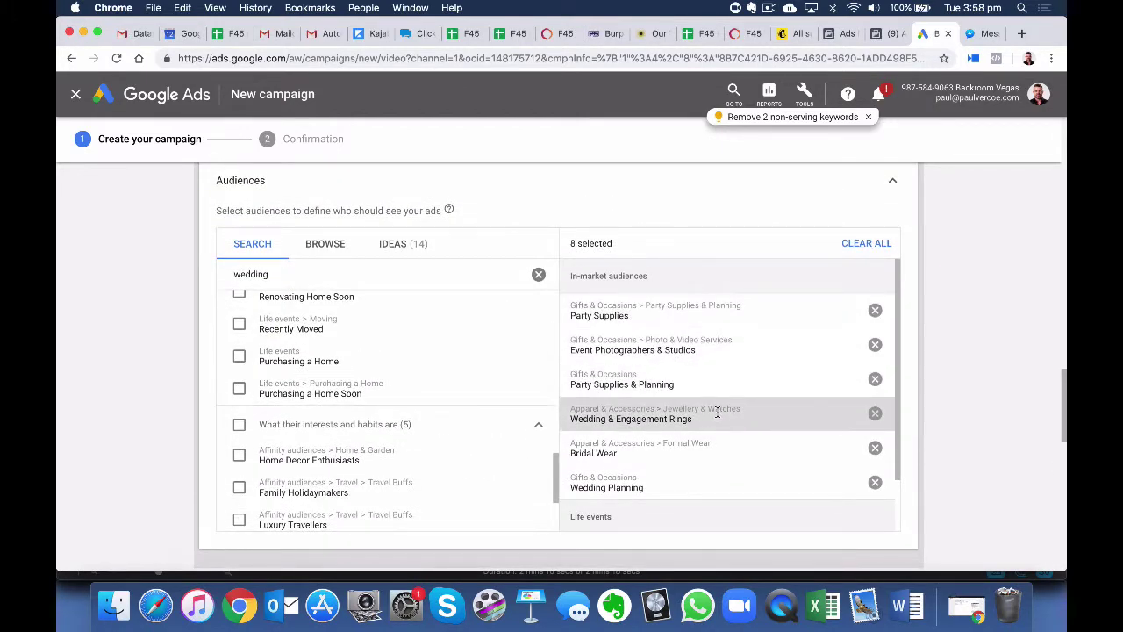
{"action": "scroll", "coordinate": [717, 410], "scroll_direction": "down", "scroll_amount": 5}
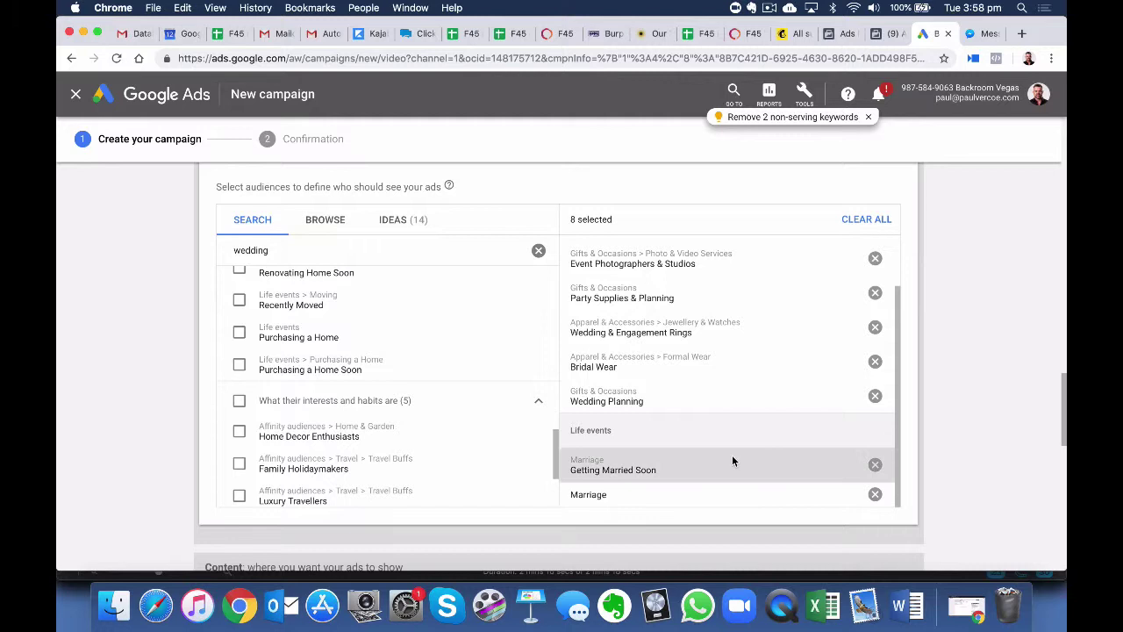
{"action": "left_click", "coordinate": [875, 494]}
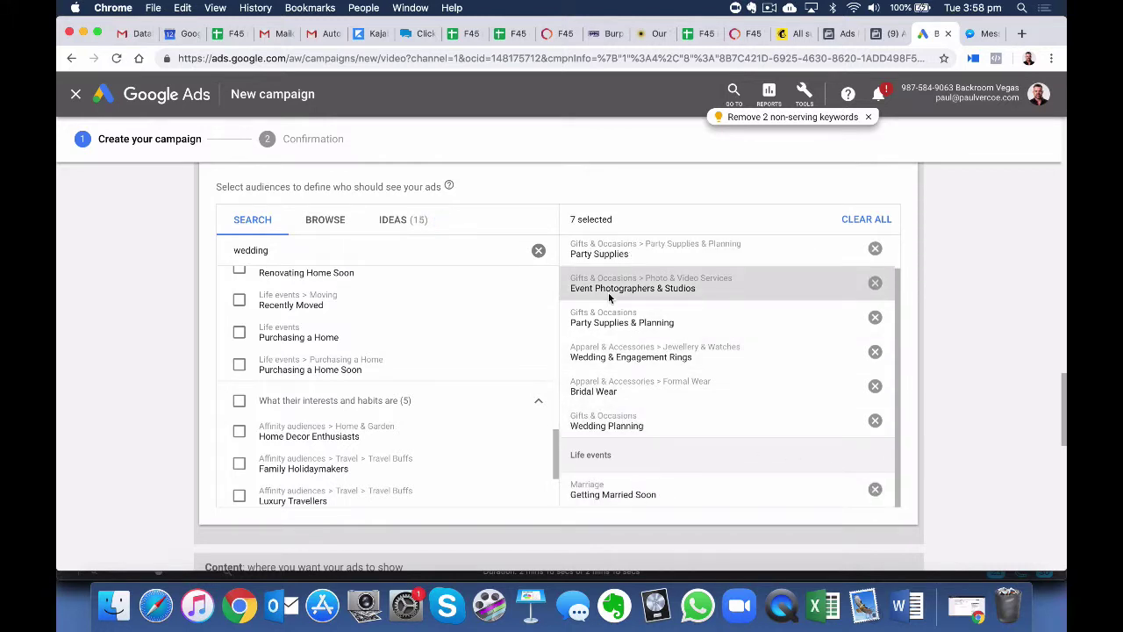
Step: Browse the IDEAS (15) list of suggested audiences
{"action": "left_click", "coordinate": [397, 224]}
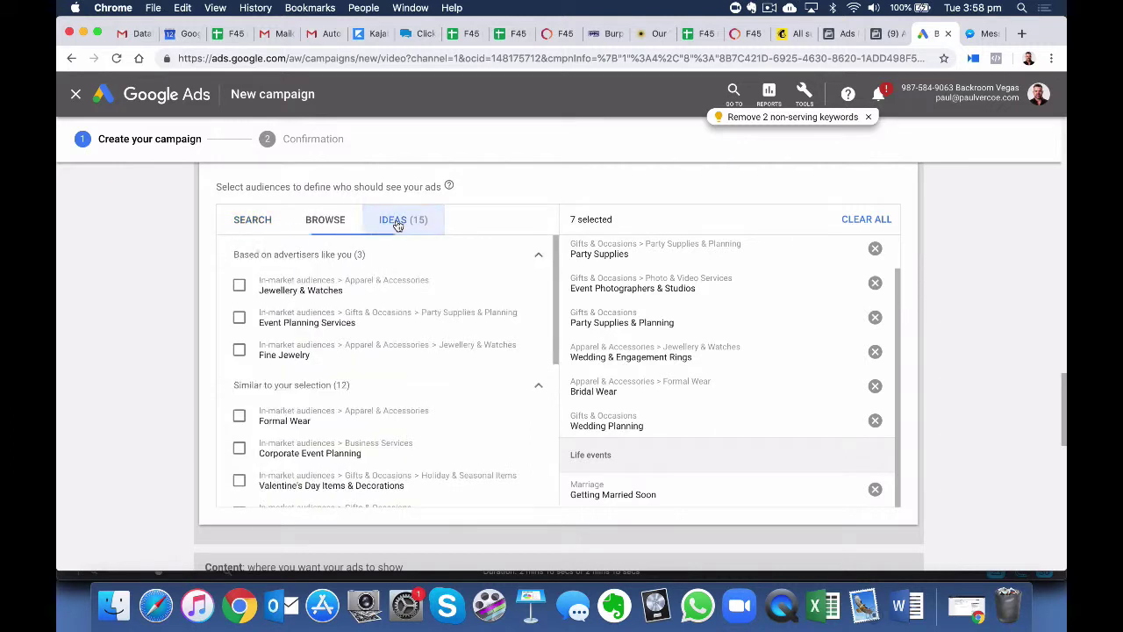
{"action": "scroll", "coordinate": [397, 224], "scroll_direction": "up", "scroll_amount": 1}
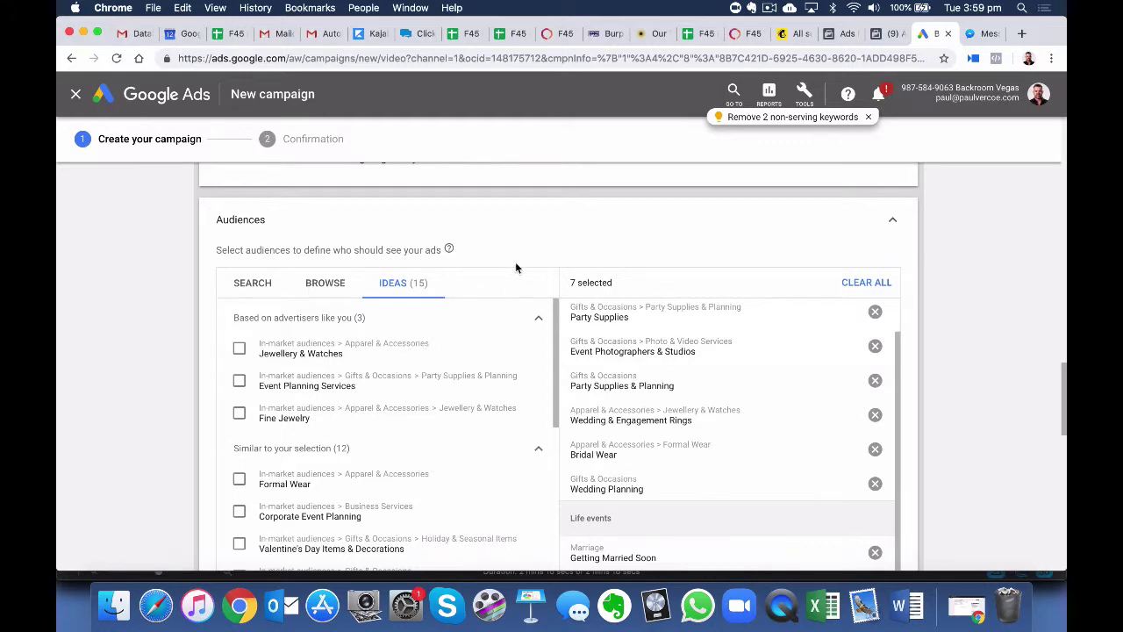
{"action": "scroll", "coordinate": [515, 268], "scroll_direction": "down", "scroll_amount": 6}
{"action": "scroll", "coordinate": [515, 267], "scroll_direction": "down", "scroll_amount": 3}
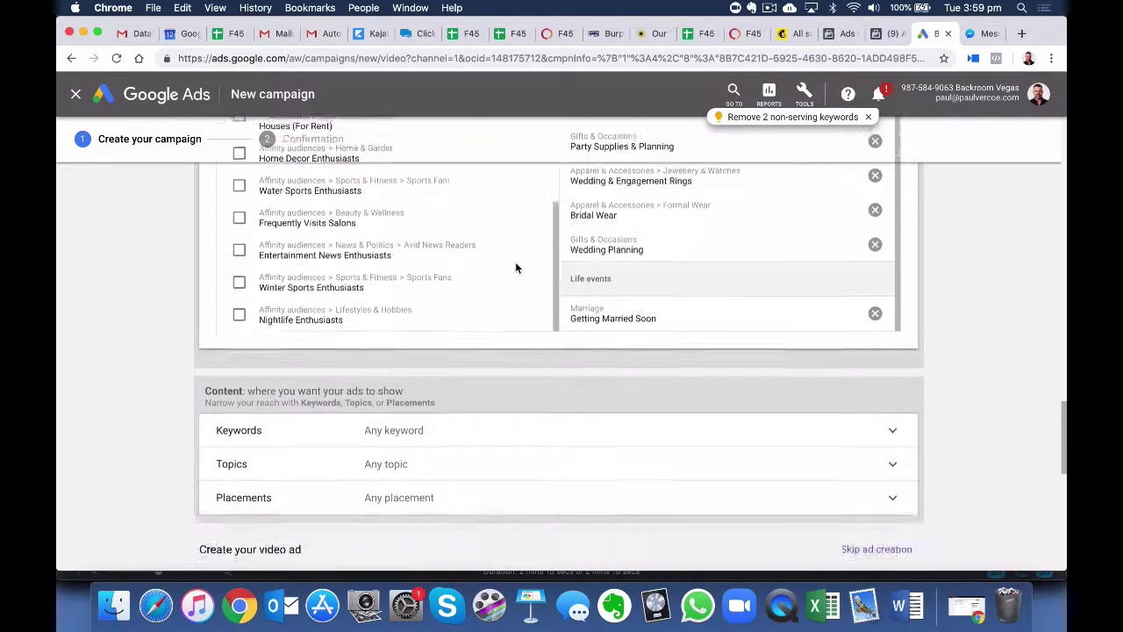
Step: Add the keywords wedding, ideas for weddings and beach wedding, plus all remaining keyword ideas
{"action": "left_click", "coordinate": [562, 429]}
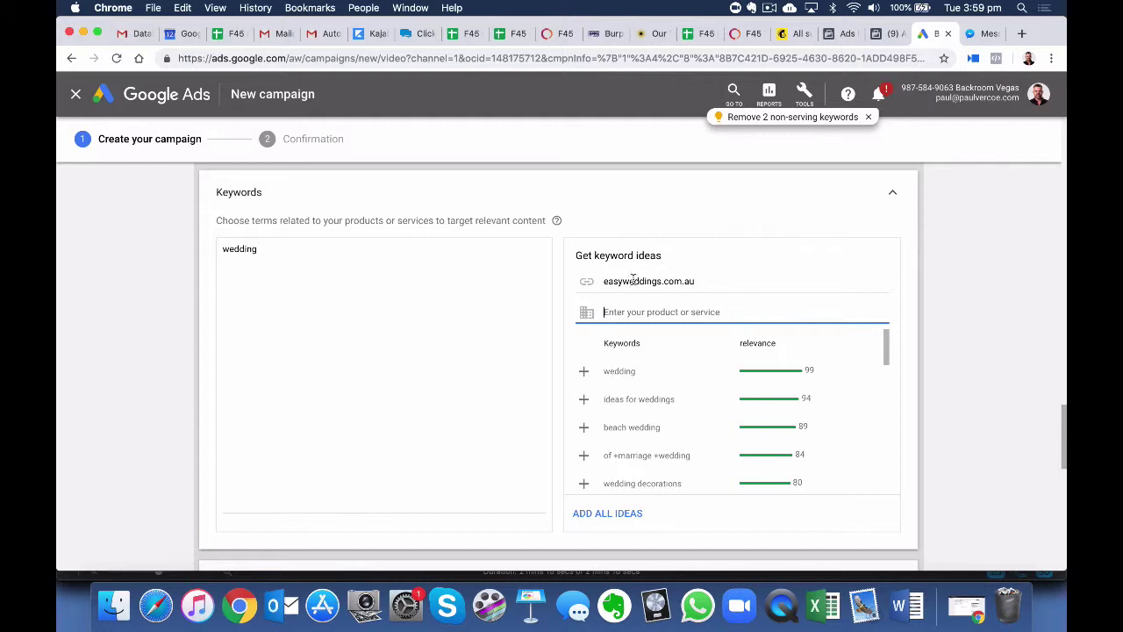
{"action": "scroll", "coordinate": [632, 279], "scroll_direction": "down", "scroll_amount": 1}
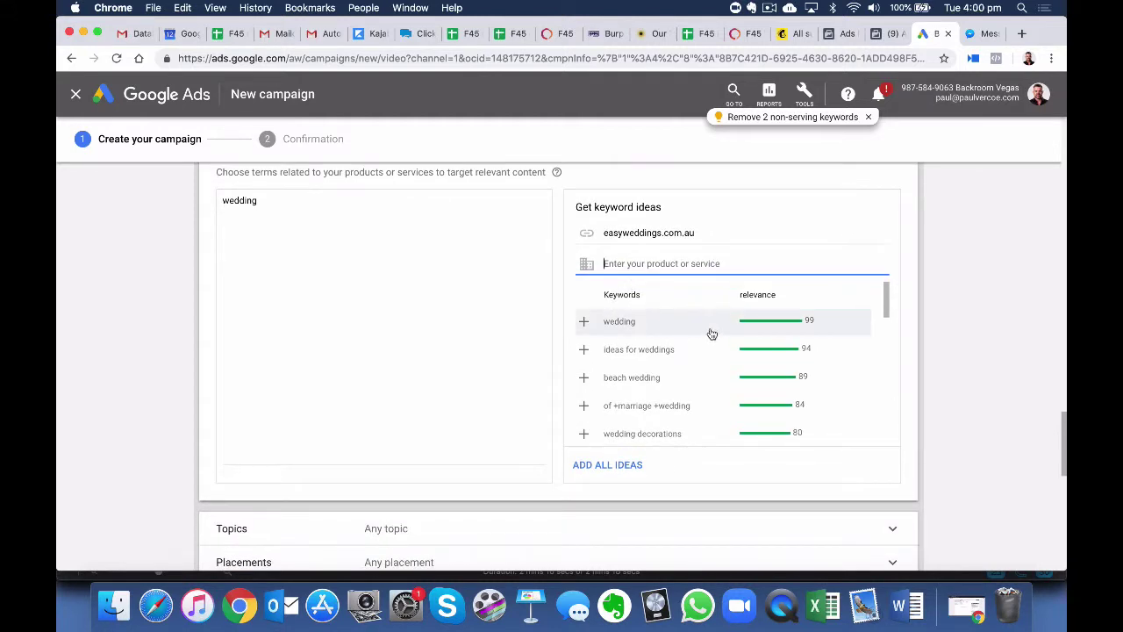
{"action": "left_click", "coordinate": [584, 322]}
{"action": "left_click", "coordinate": [583, 323]}
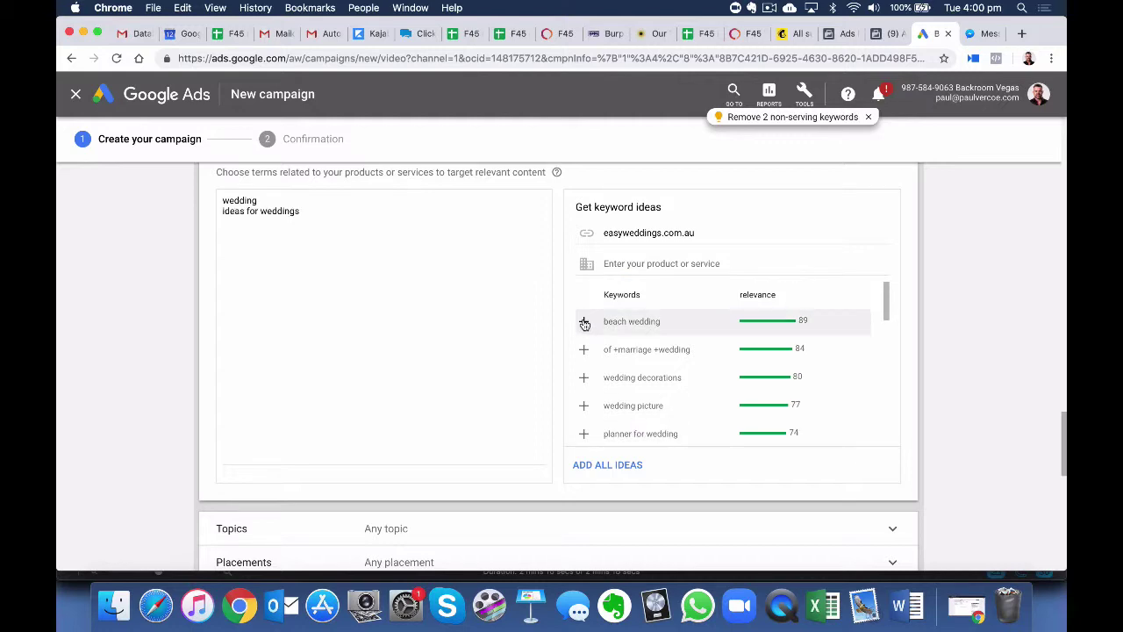
{"action": "left_click", "coordinate": [583, 323]}
{"action": "left_click", "coordinate": [607, 464]}
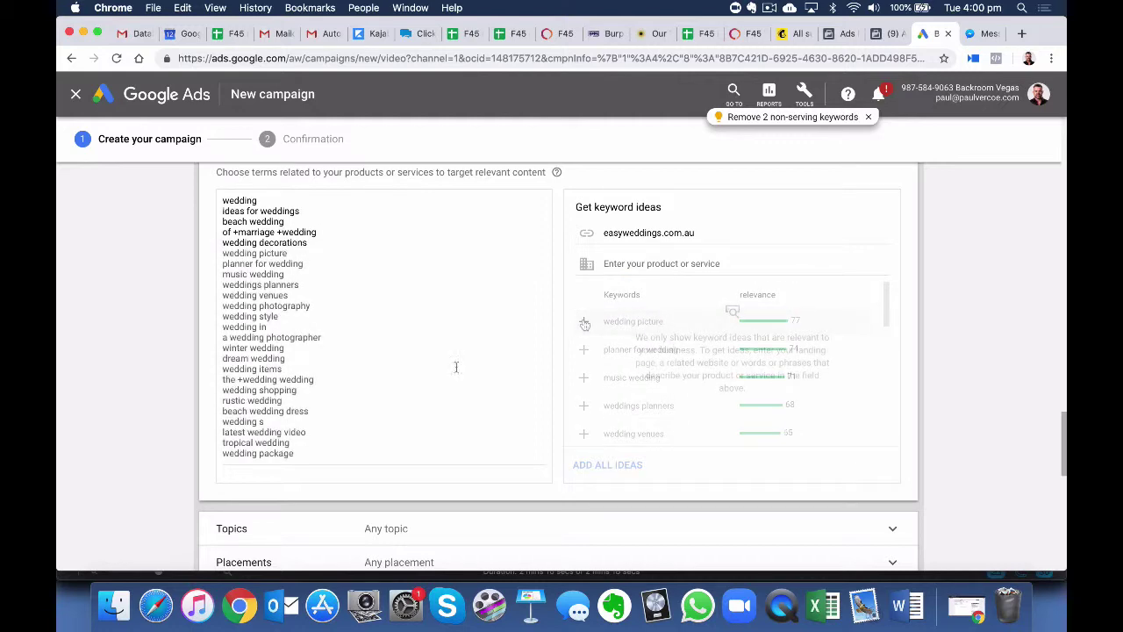
Step: Expand the Placements targeting options below the keywords
{"action": "scroll", "coordinate": [342, 390], "scroll_direction": "down", "scroll_amount": 1}
{"action": "scroll", "coordinate": [349, 375], "scroll_direction": "down", "scroll_amount": 1}
{"action": "scroll", "coordinate": [358, 359], "scroll_direction": "up", "scroll_amount": 3}
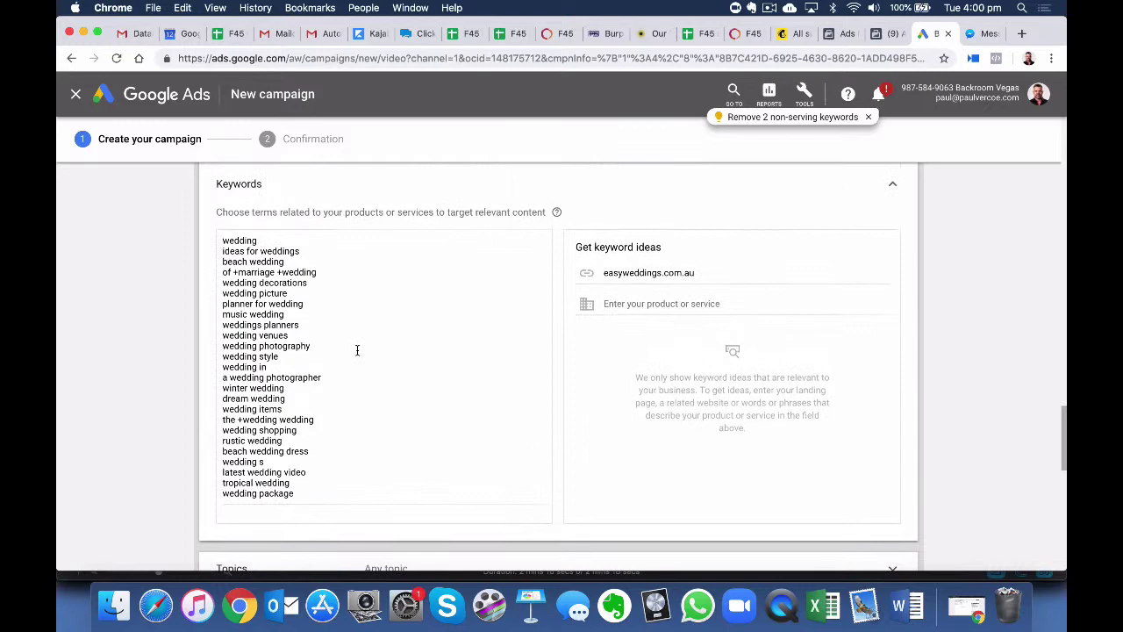
{"action": "scroll", "coordinate": [465, 368], "scroll_direction": "down", "scroll_amount": 2}
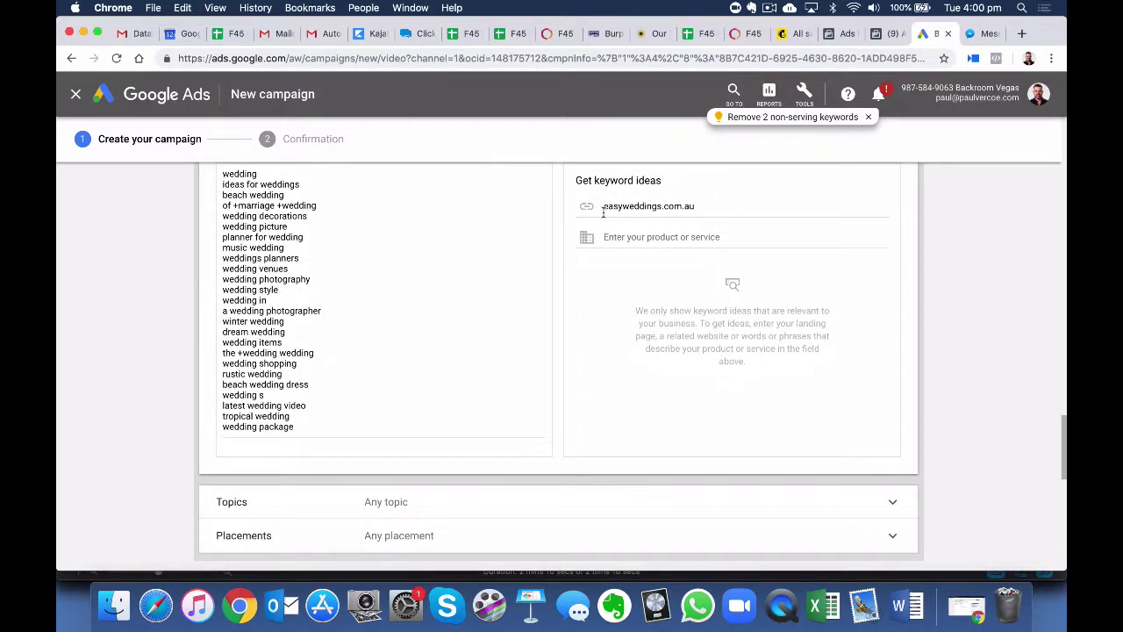
{"action": "left_click", "coordinate": [338, 535]}
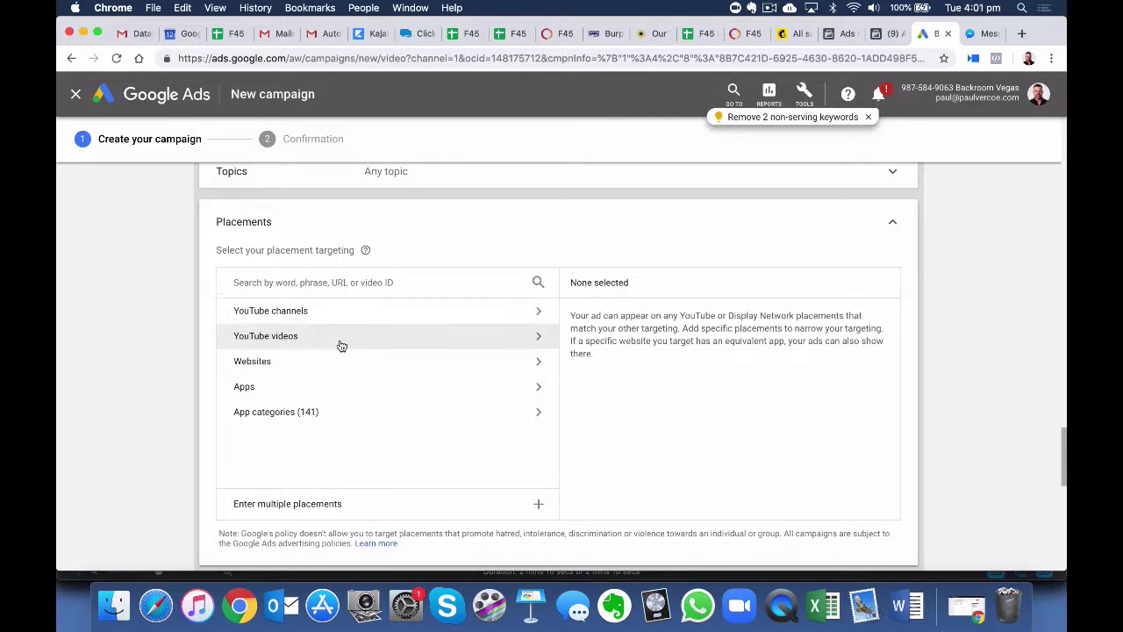
{"action": "scroll", "coordinate": [424, 386], "scroll_direction": "up", "scroll_amount": 5}
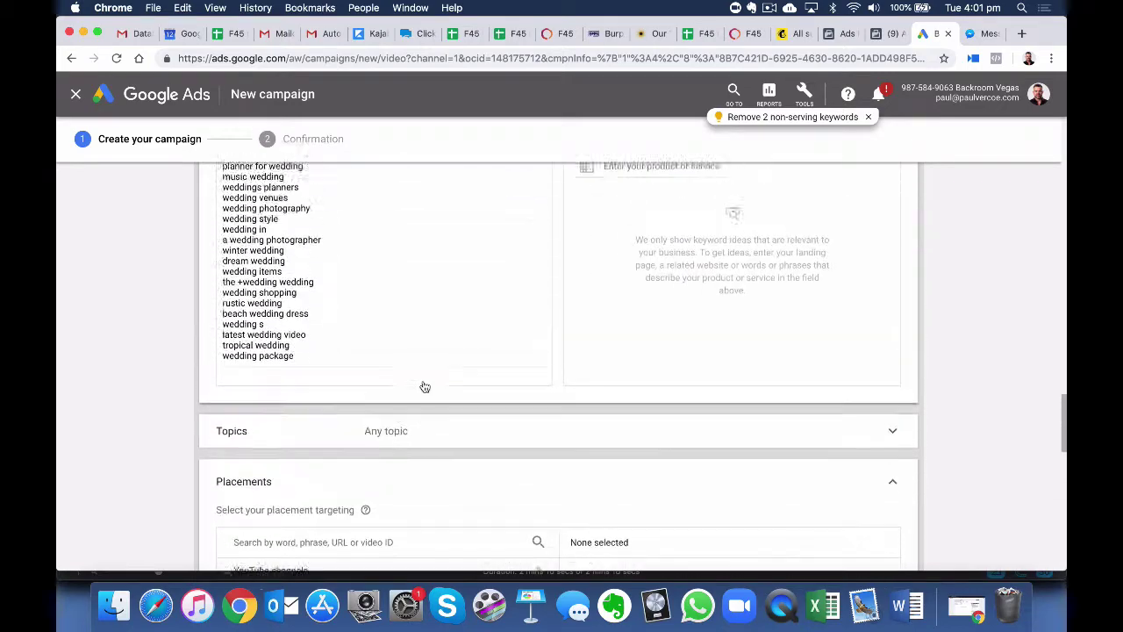
{"action": "scroll", "coordinate": [423, 386], "scroll_direction": "up", "scroll_amount": 8}
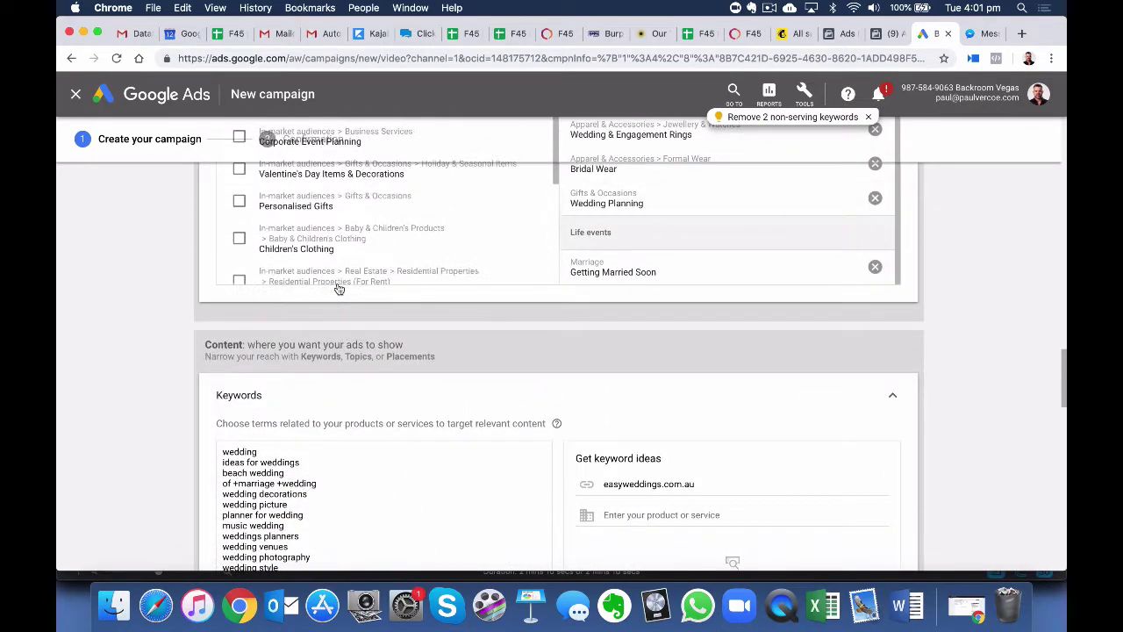
{"action": "scroll", "coordinate": [338, 290], "scroll_direction": "up", "scroll_amount": 10}
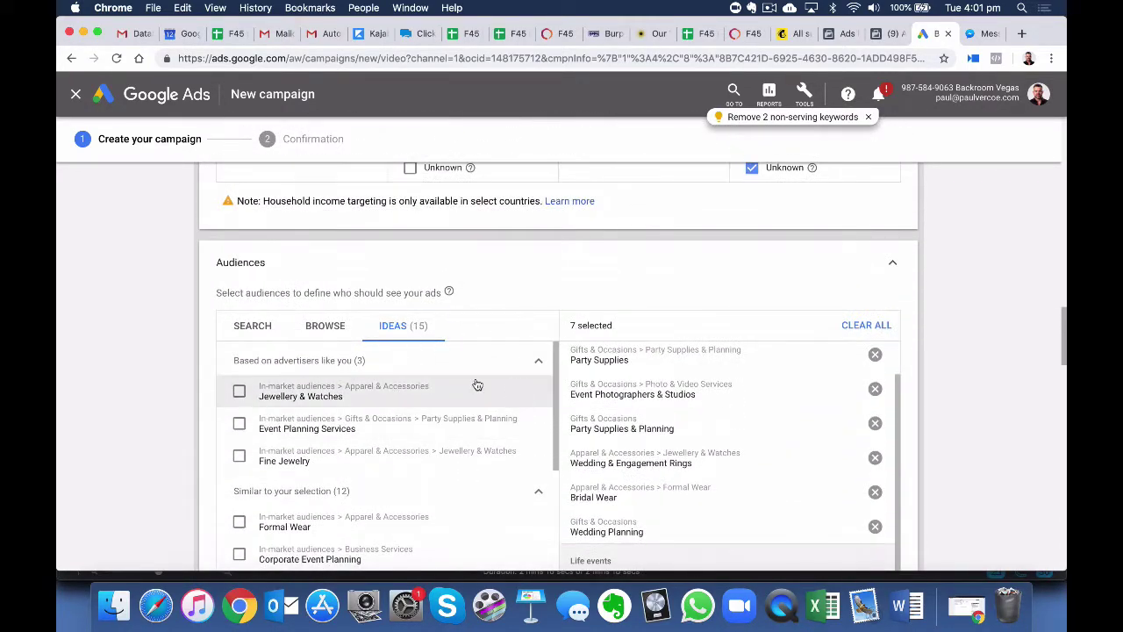
{"action": "scroll", "coordinate": [476, 385], "scroll_direction": "down", "scroll_amount": 15}
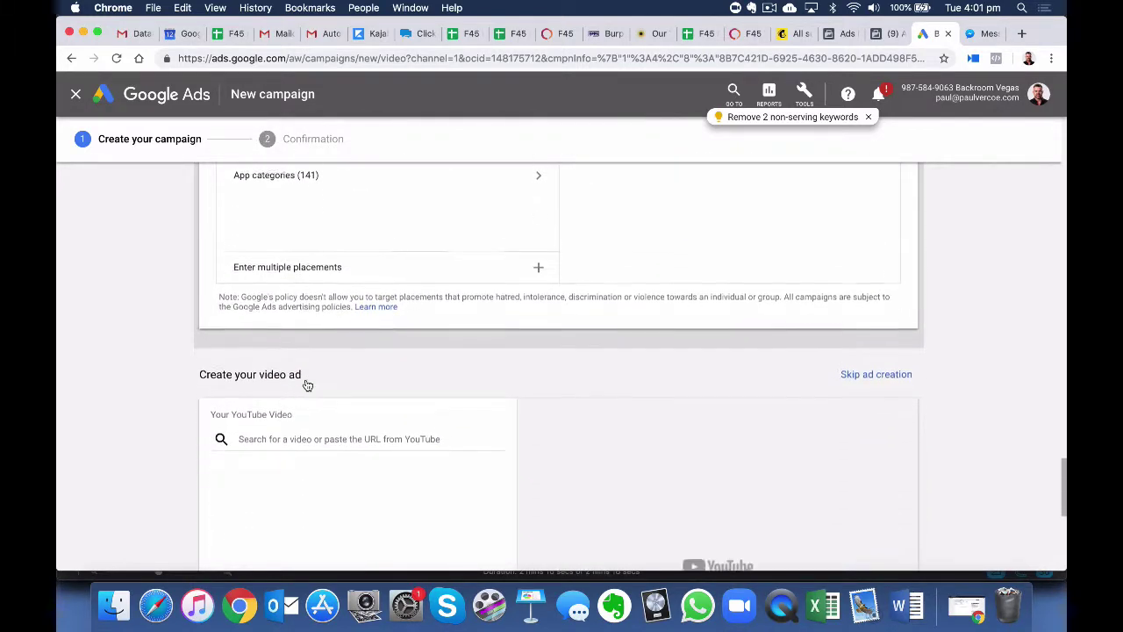
{"action": "scroll", "coordinate": [307, 385], "scroll_direction": "down", "scroll_amount": 3}
{"action": "scroll", "coordinate": [99, 355], "scroll_direction": "down", "scroll_amount": 2}
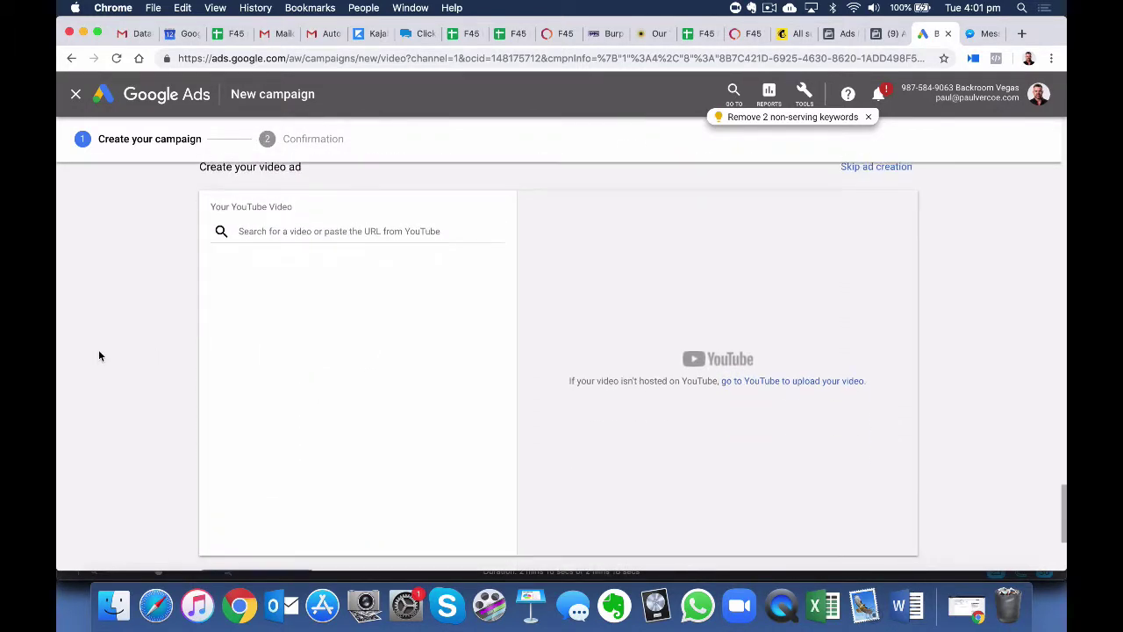
Step: Use the Backroom Vegas Rock Promo 2018 YouTube video for the 'Wedding Band' ad and save the campaign
{"action": "left_click", "coordinate": [296, 289]}
{"action": "key", "text": "super+v"}
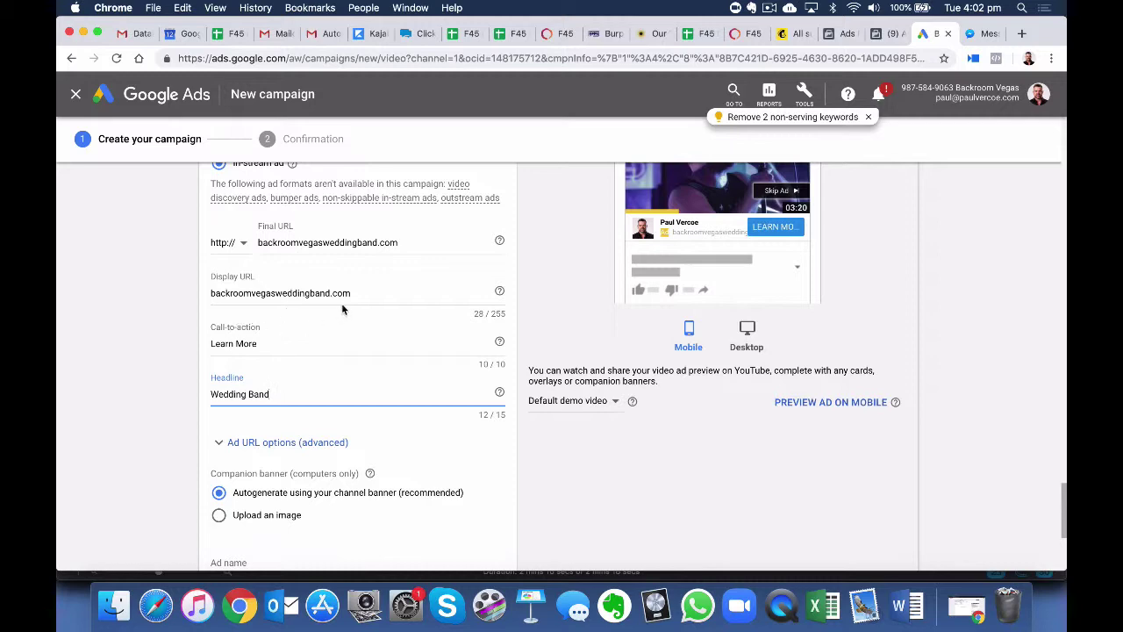
{"action": "scroll", "coordinate": [288, 311], "scroll_direction": "down", "scroll_amount": 1}
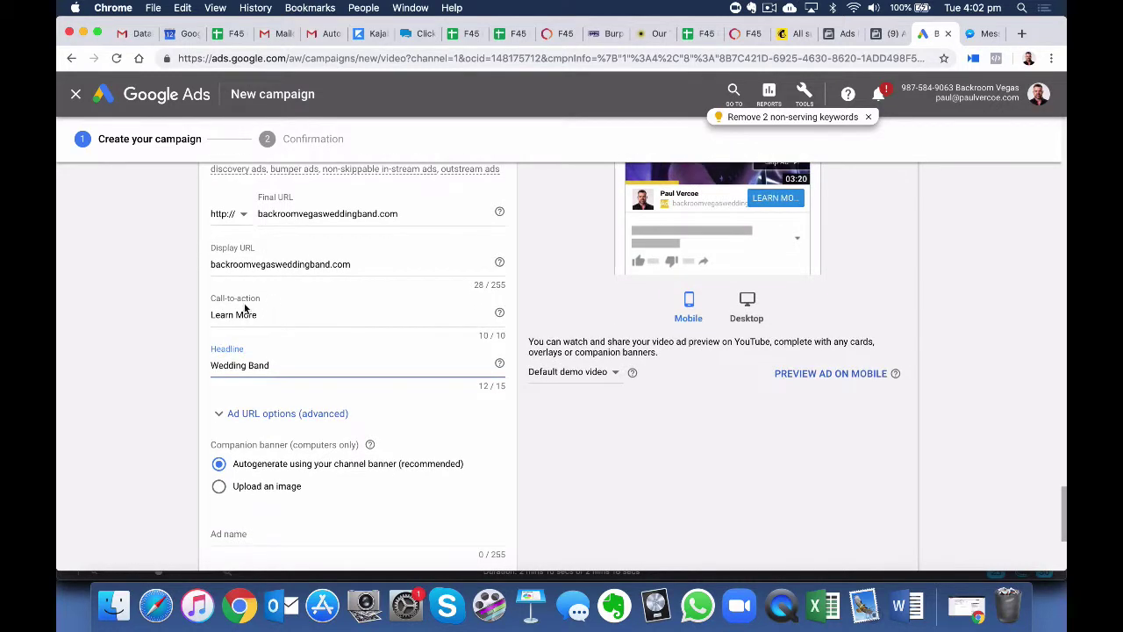
{"action": "scroll", "coordinate": [383, 296], "scroll_direction": "down", "scroll_amount": 5}
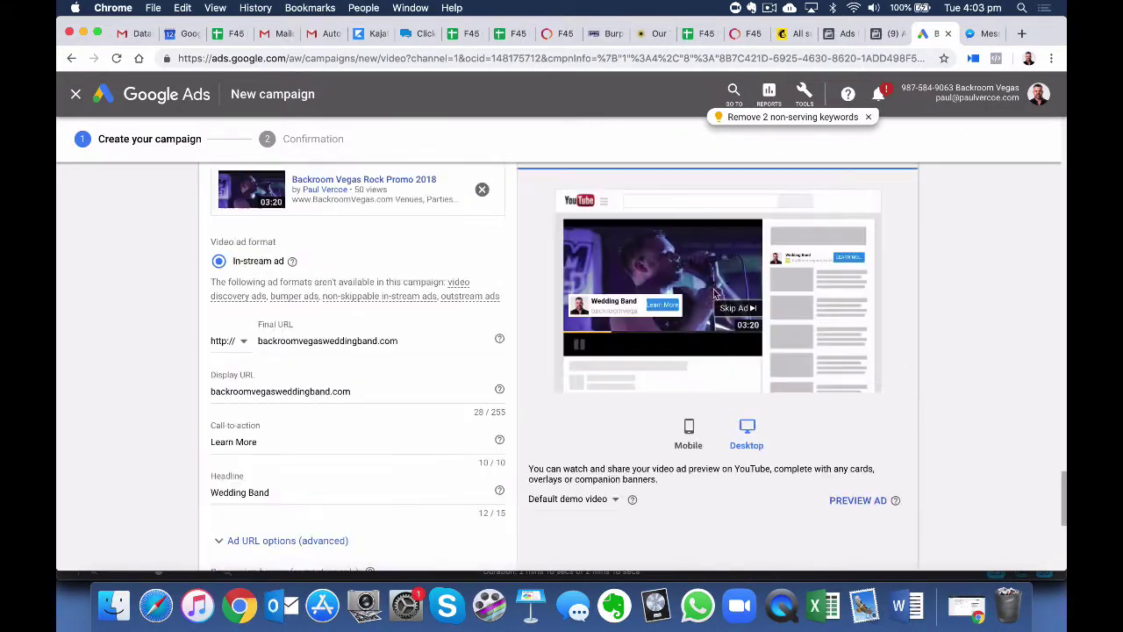
{"action": "scroll", "coordinate": [843, 297], "scroll_direction": "down", "scroll_amount": 7}
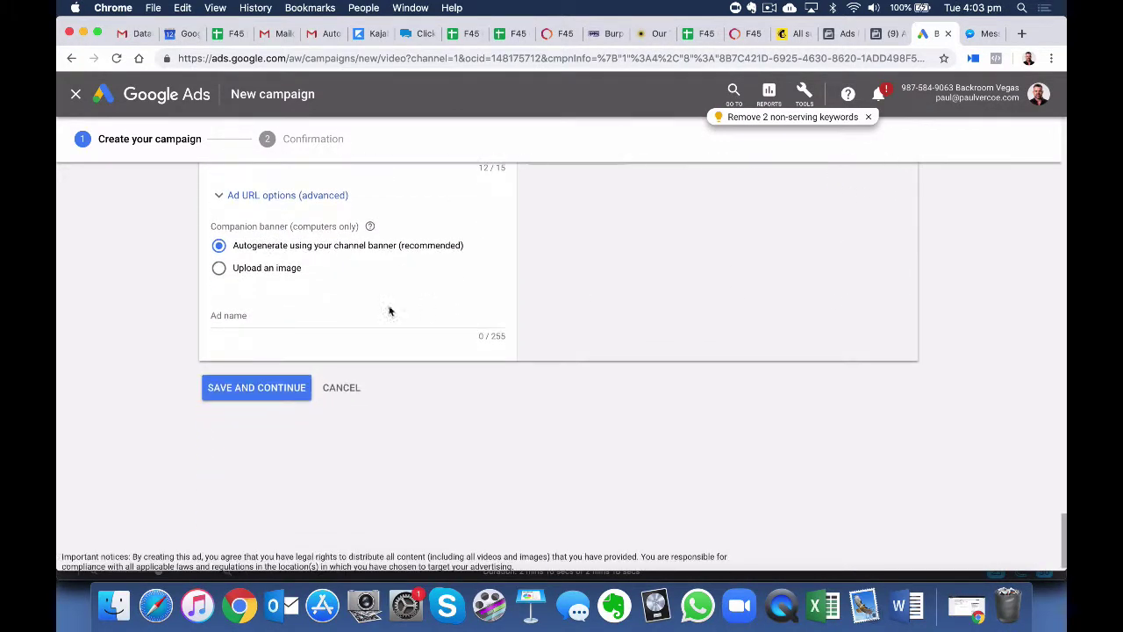
{"action": "left_click", "coordinate": [254, 388]}
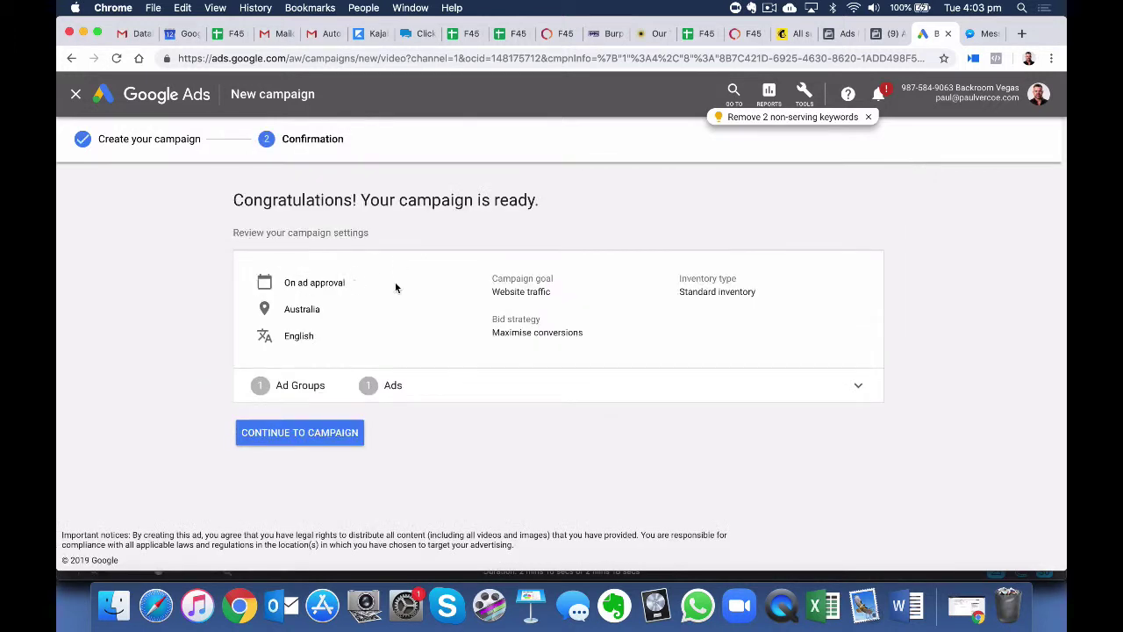
Step: Continue from the confirmation page to the Backroom Vegas Rock Promo Brisbane campaign's Ad groups view
{"action": "left_click", "coordinate": [299, 432]}
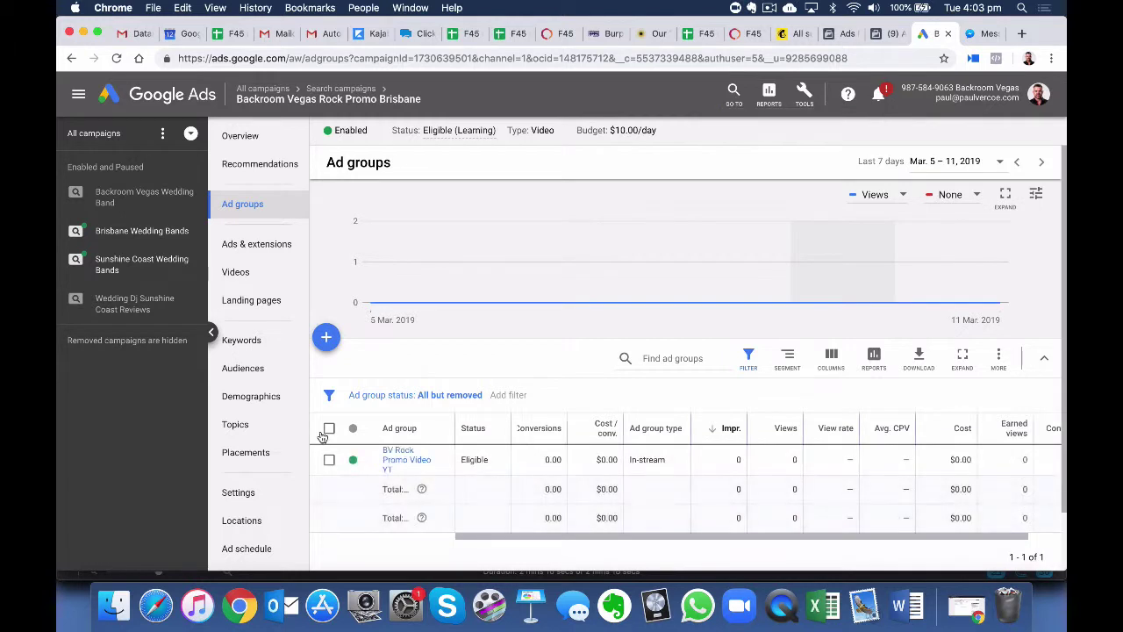